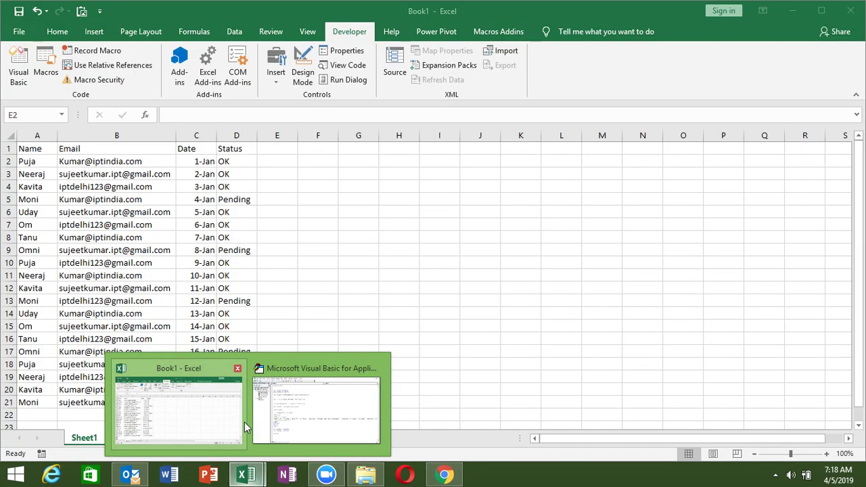
# Bring Book1 to the front and jump to the last record and the Status header
pyautogui.click(238, 414)
pyautogui.press('Left')
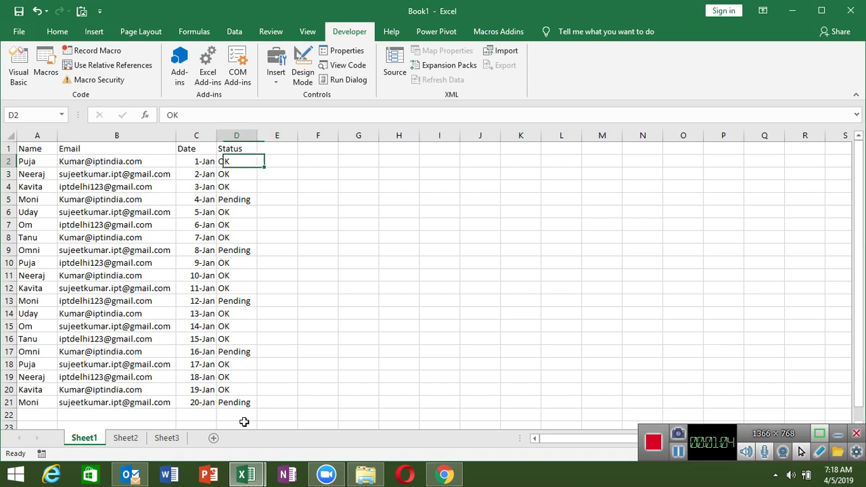
pyautogui.press('Left')
pyautogui.press('Left')
pyautogui.press('Left')
pyautogui.hotkey('ctrl', 'Down')
pyautogui.press('Right')
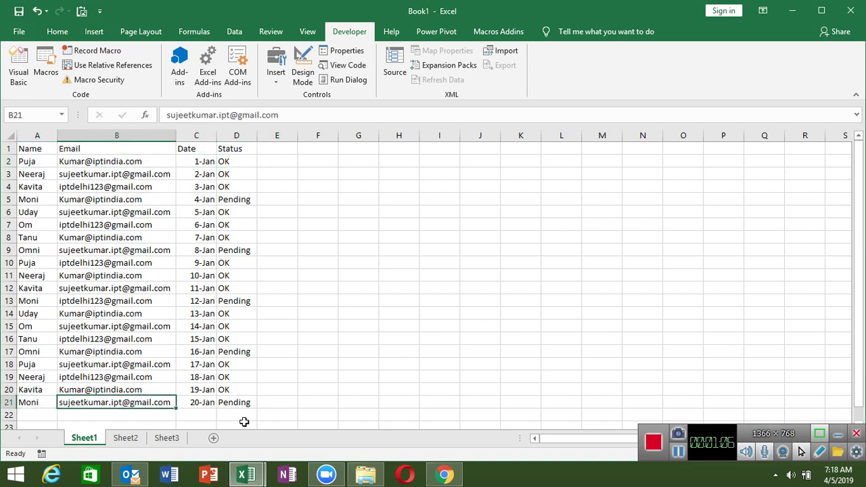
pyautogui.press('Right')
pyautogui.press('Right')
pyautogui.hotkey('ctrl', 'Up')
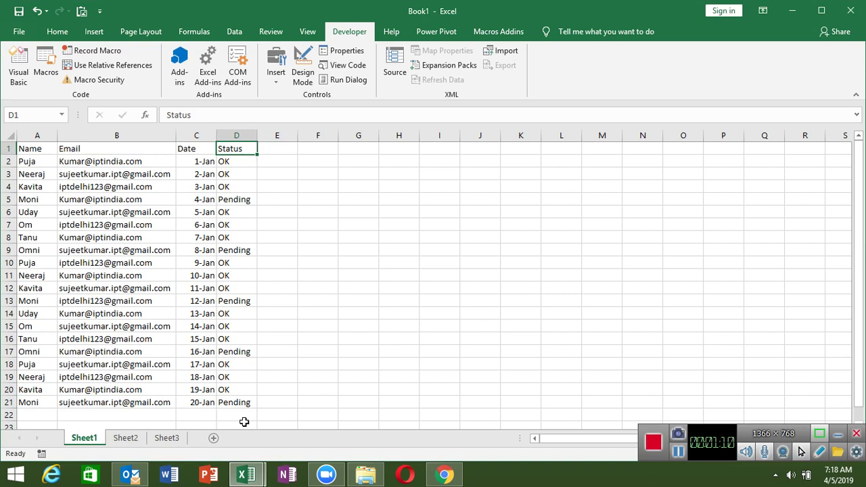
# Walk through the Status values, the first record's name, email and date, and the first Pending status
pyautogui.press('Down')
pyautogui.press('Down')
pyautogui.press('Down')
pyautogui.press('Up')
pyautogui.press('Up')
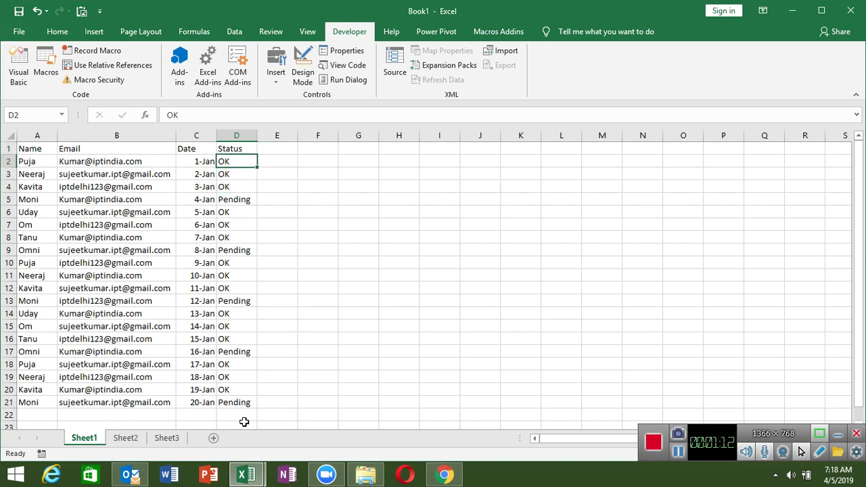
pyautogui.press('Left')
pyautogui.press('Left')
pyautogui.hotkey('shift', 'Right')
pyautogui.hotkey('shift', 'Right')
pyautogui.press('Right')
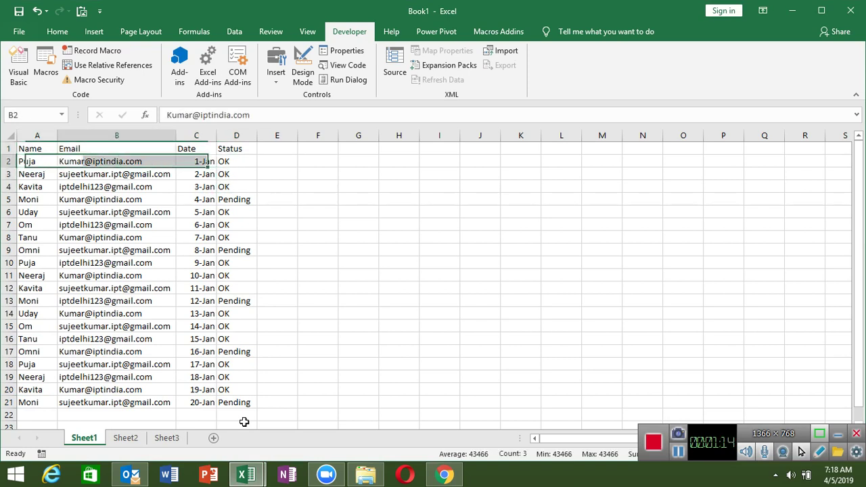
pyautogui.press('Down')
pyautogui.press('Down')
pyautogui.press('Down')
pyautogui.press('Right')
pyautogui.press('Right')
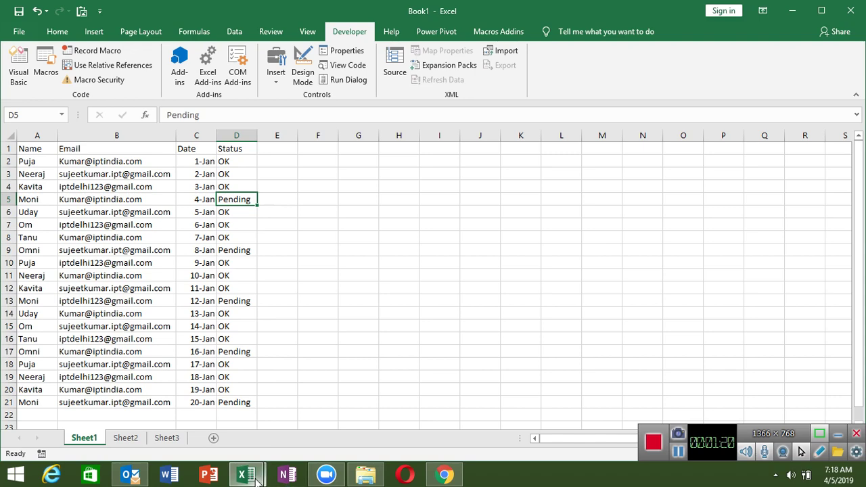
pyautogui.moveTo(245, 474)
pyautogui.click(273, 437)
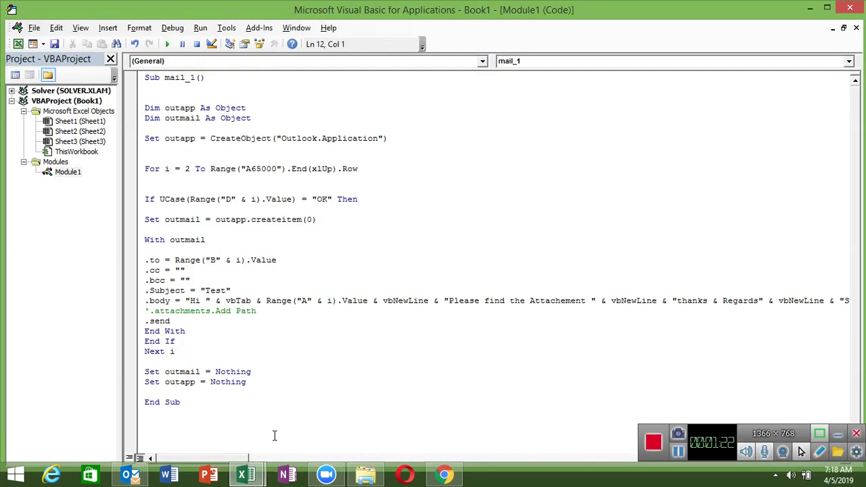
pyautogui.press('Up')
pyautogui.press('Up')
pyautogui.press('Up')
pyautogui.press('Up')
pyautogui.press('Up')
pyautogui.press('Up')
pyautogui.press('Down')
pyautogui.hotkey('shift', 'Down')
pyautogui.hotkey('shift', 'Down')
pyautogui.press('Down')
pyautogui.hotkey('shift', 'Down')
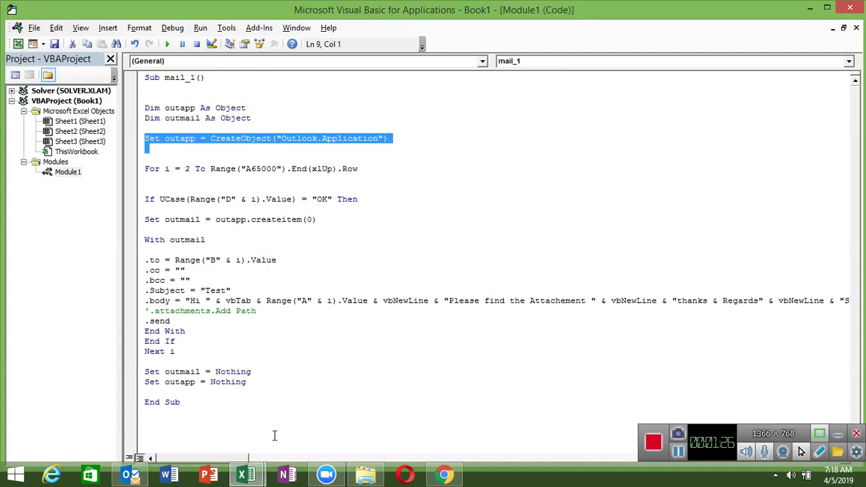
pyautogui.press('Down')
pyautogui.press('Down')
pyautogui.press('Down')
pyautogui.press('Down')
pyautogui.press('Down')
pyautogui.press('Down')
pyautogui.press('Down')
pyautogui.press('Down')
pyautogui.press('Down')
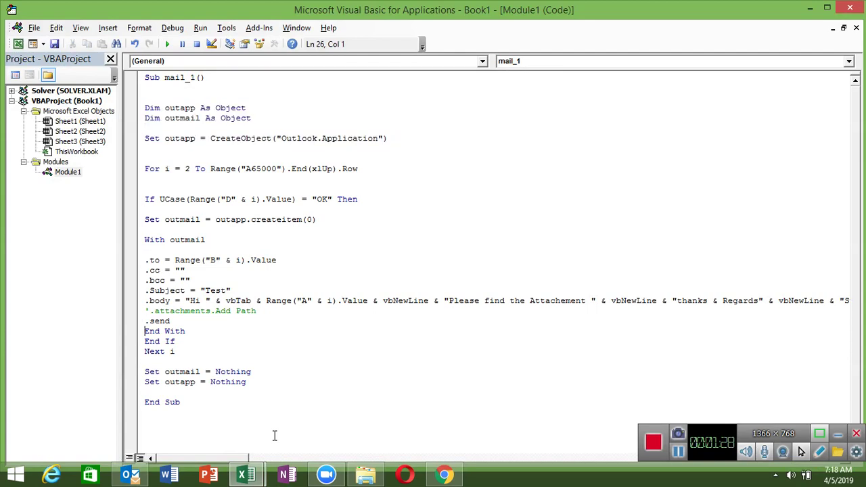
pyautogui.press('Down')
pyautogui.press('Down')
pyautogui.press('Down')
pyautogui.hotkey('alt', 'F11')
pyautogui.hotkey('alt', 'F11')
pyautogui.hotkey('alt', 'F11')
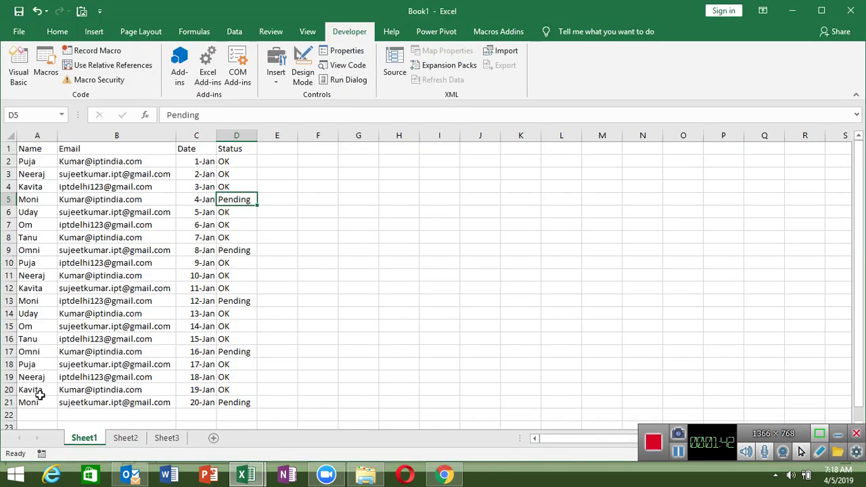
# Select cell B3 and run the mail_1 macro from the Macros list
pyautogui.click(100, 177)
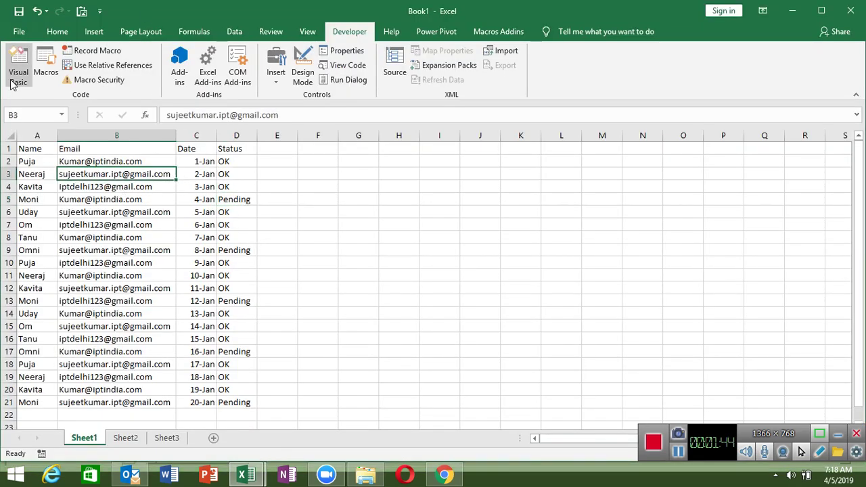
pyautogui.click(42, 77)
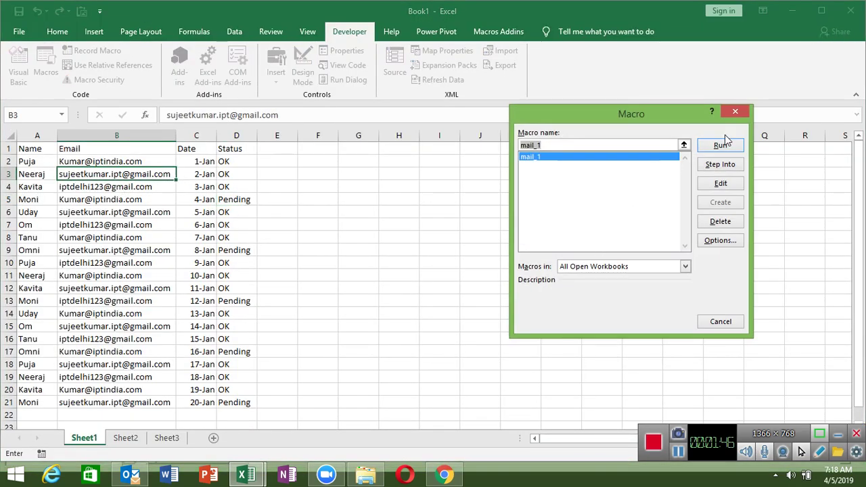
pyautogui.click(721, 151)
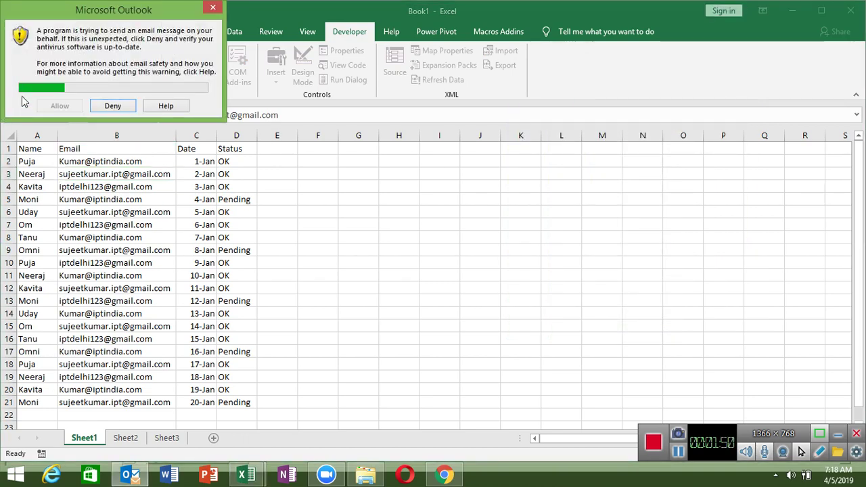
# Allow the first Outlook send, deny the next, end run-time error 287, and minimize the VBA editor
pyautogui.moveTo(106, 7)
pyautogui.mouseDown()
pyautogui.moveTo(361, 110)
pyautogui.moveTo(420, 118)
pyautogui.mouseUp()
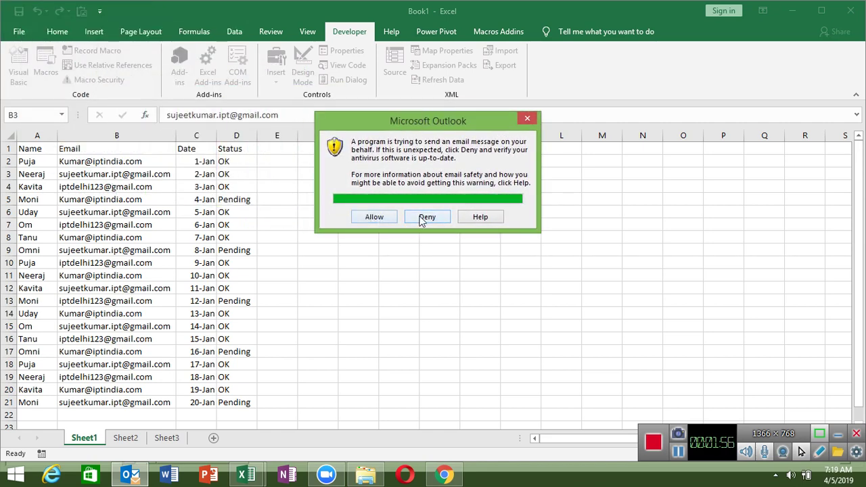
pyautogui.click(370, 217)
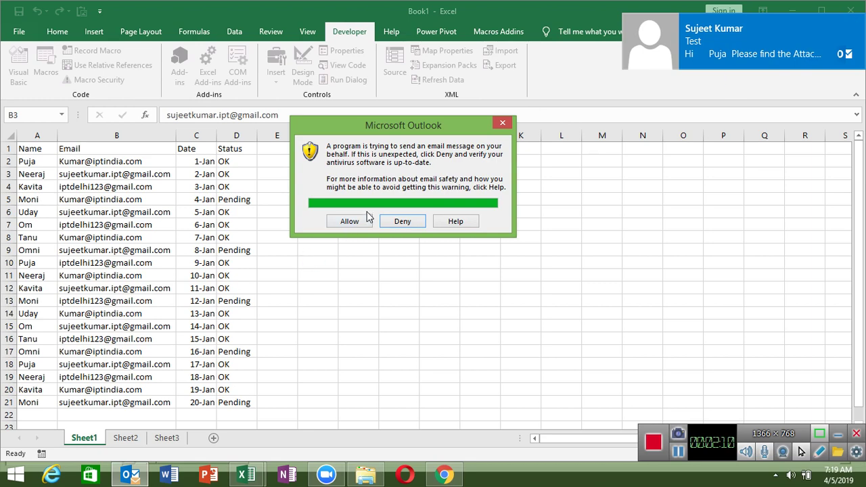
pyautogui.click(399, 223)
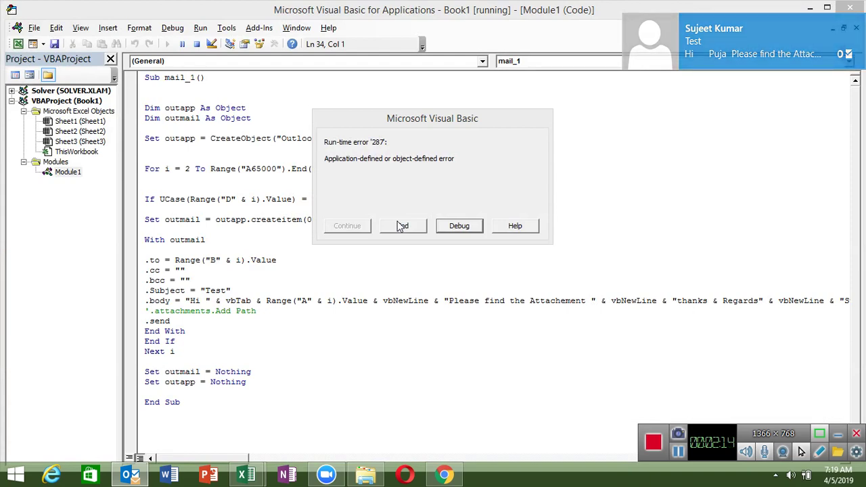
pyautogui.click(403, 226)
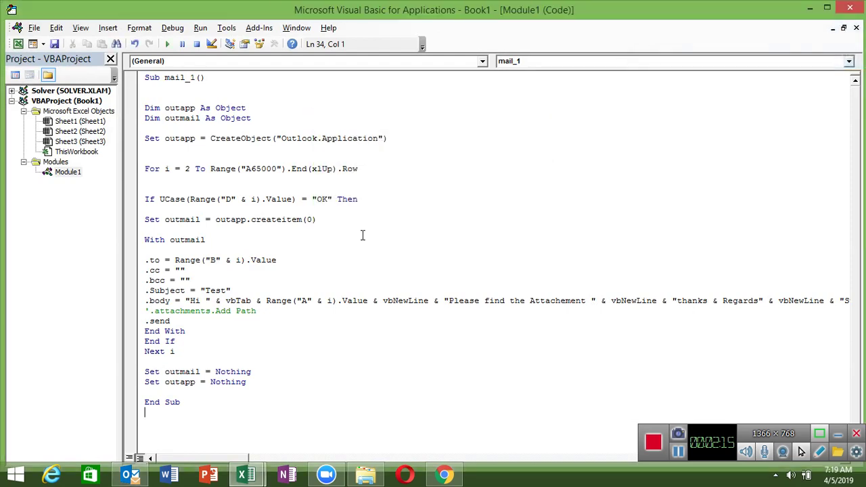
pyautogui.click(810, 8)
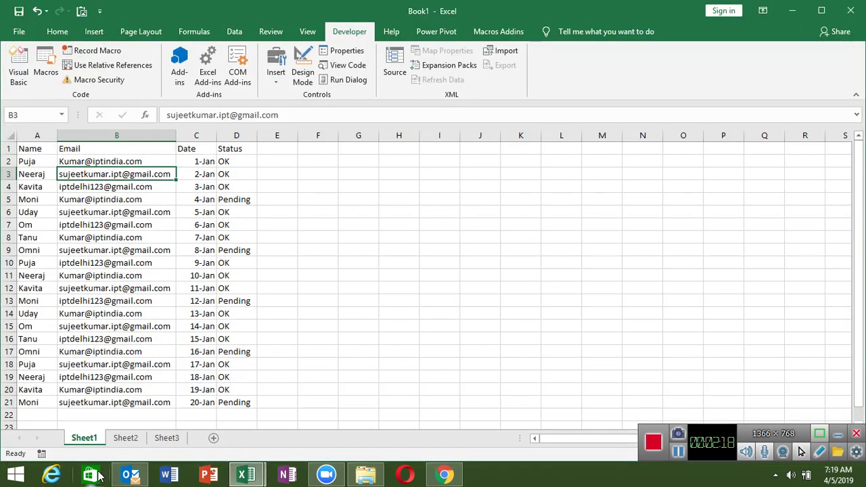
# Switch to Outlook and open File > Options on the Trust Center page
pyautogui.click(129, 475)
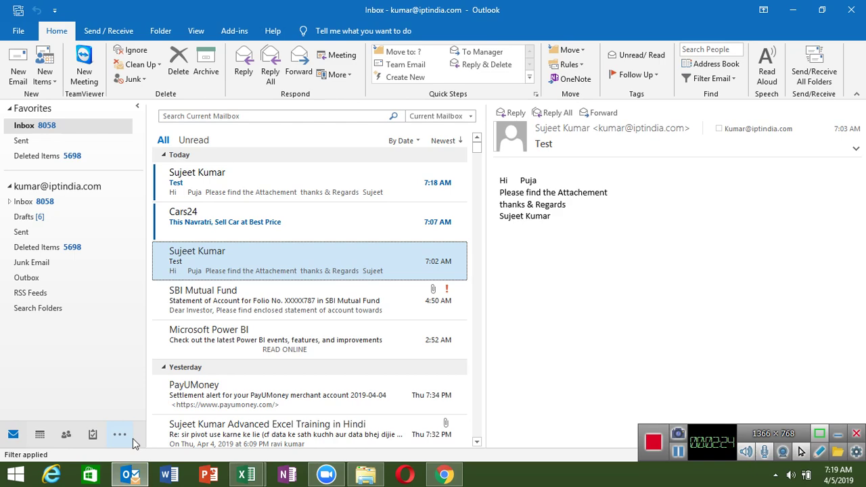
pyautogui.click(4, 33)
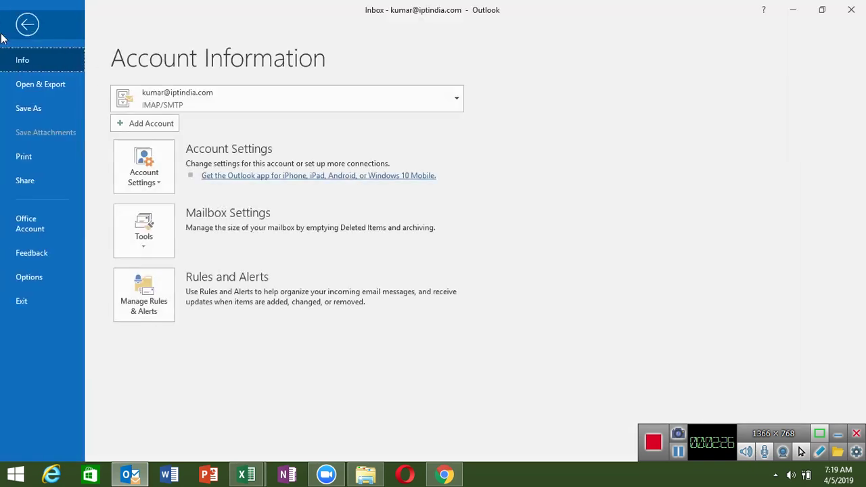
pyautogui.click(40, 279)
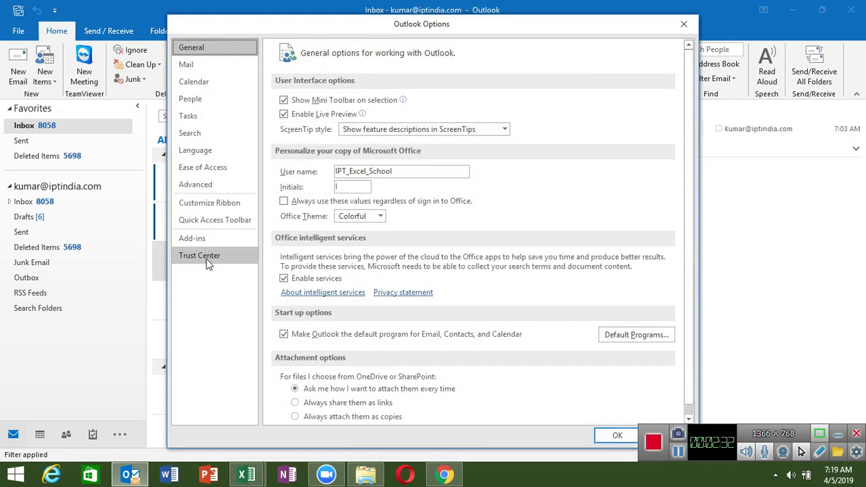
pyautogui.click(208, 265)
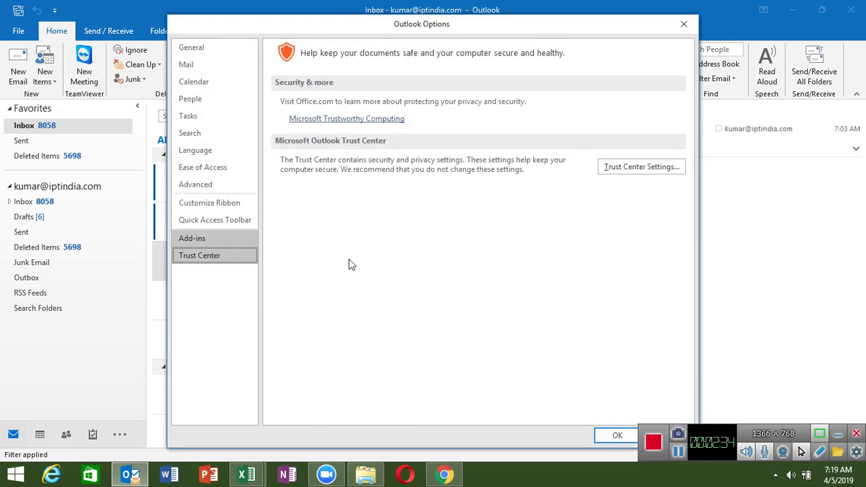
# Open Trust Center Settings and view the Programmatic Access security options
pyautogui.click(635, 173)
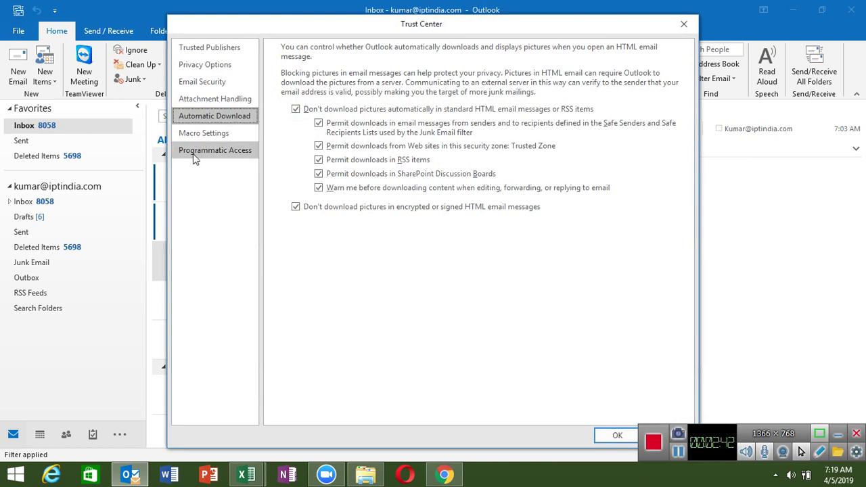
pyautogui.click(193, 154)
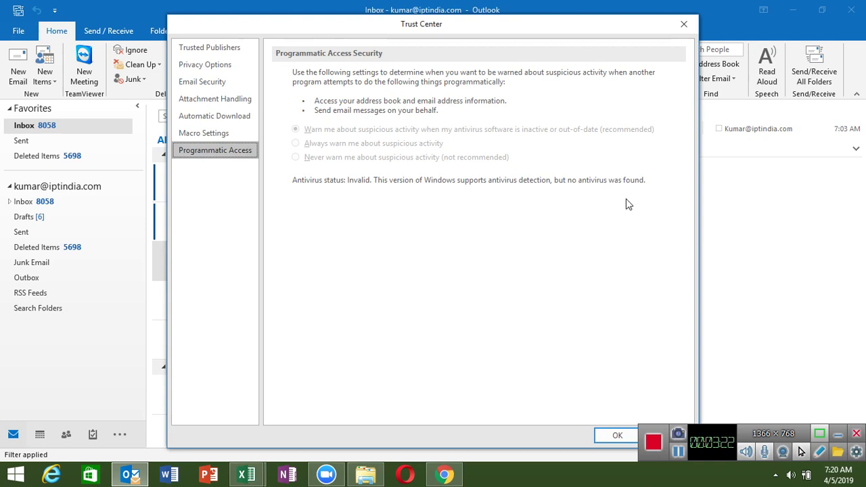
pyautogui.click(776, 475)
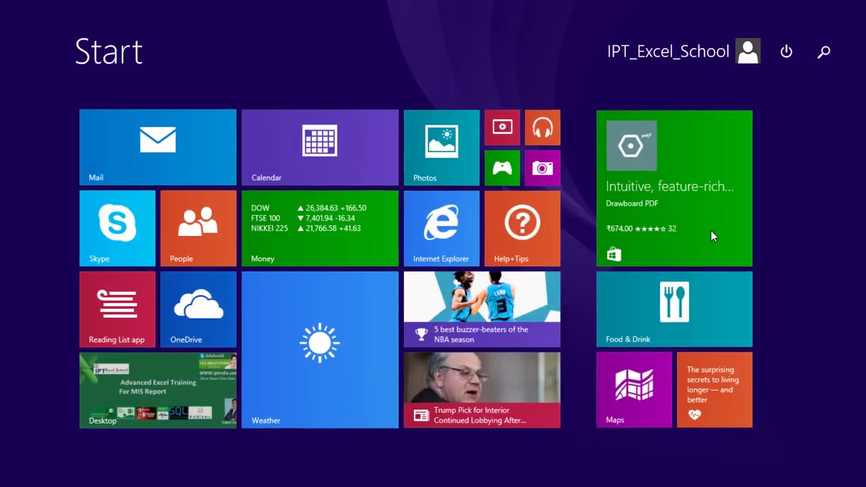
pyautogui.write('gotoMeeting')
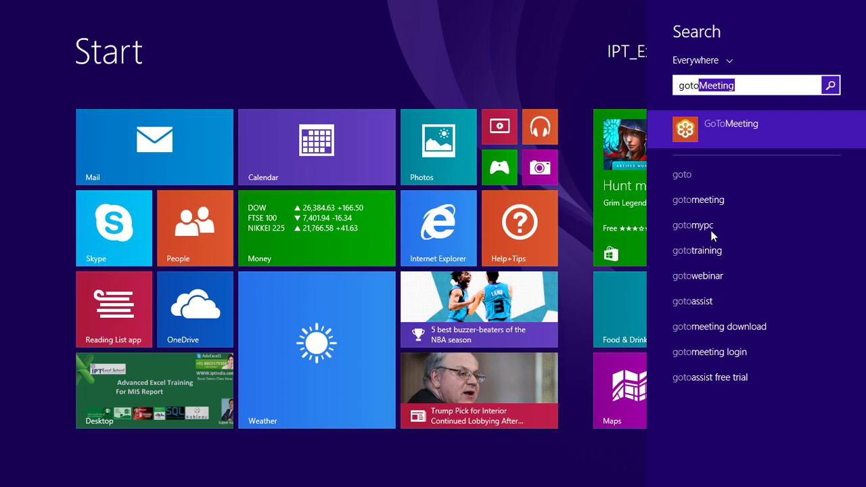
pyautogui.click(135, 395)
pyautogui.click(135, 395)
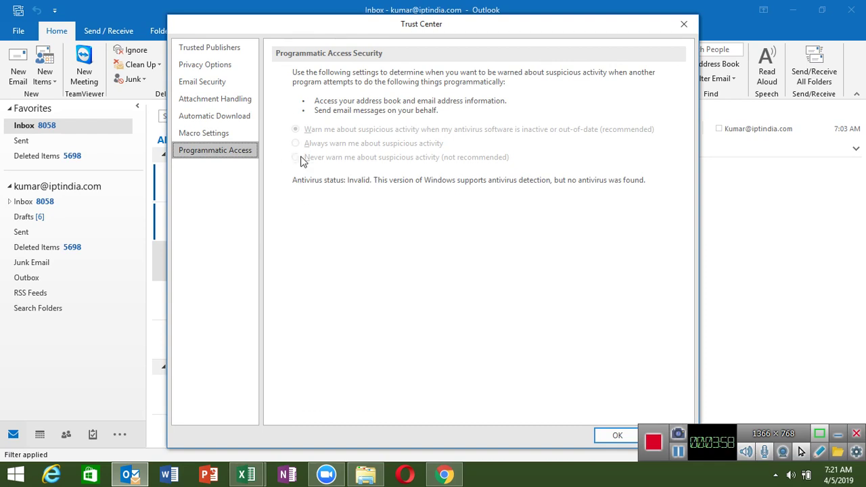
# Close Trust Center and Outlook Options, delete the 7:18 AM Test message, and show the desktop
pyautogui.click(683, 32)
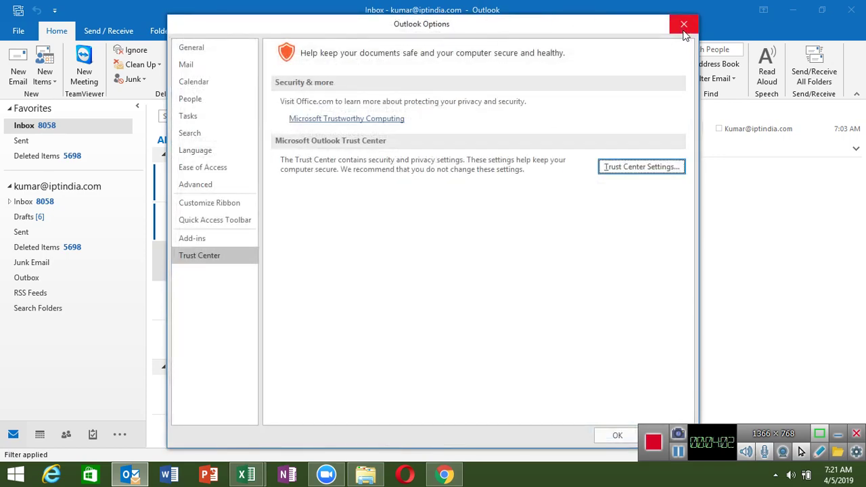
pyautogui.click(683, 27)
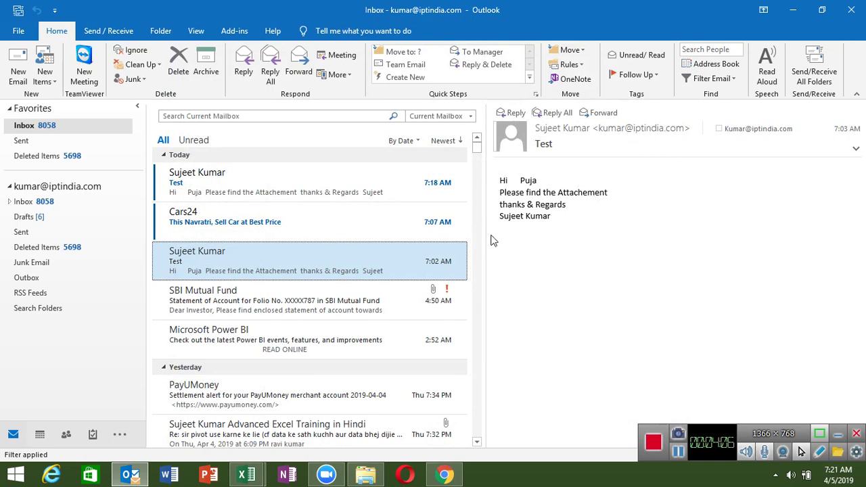
pyautogui.click(371, 193)
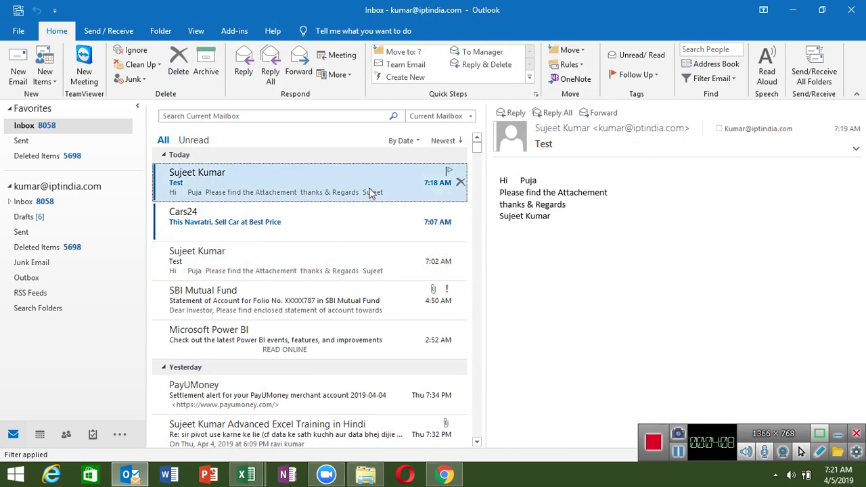
pyautogui.press('Delete')
pyautogui.press('Delete')
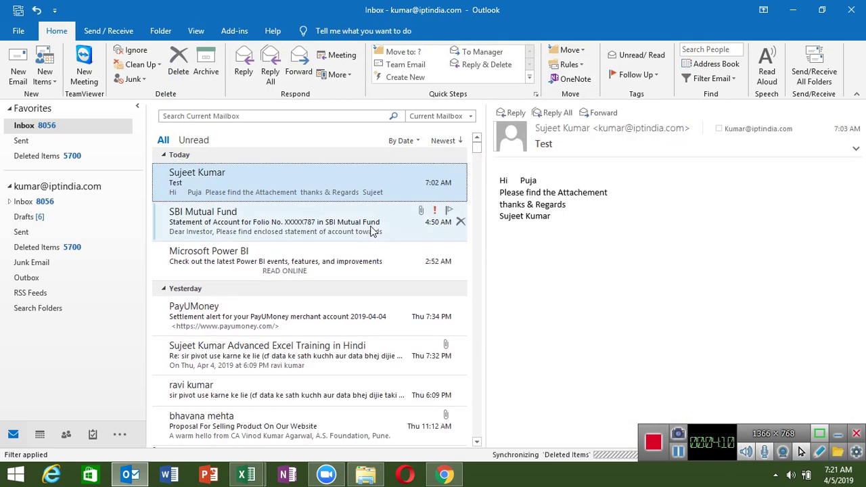
pyautogui.press('super+d')
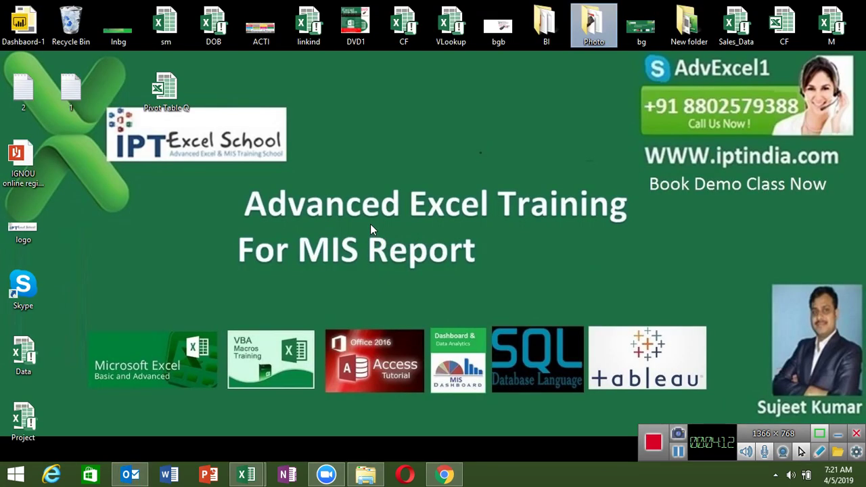
pyautogui.rightClick(370, 224)
pyautogui.click(442, 264)
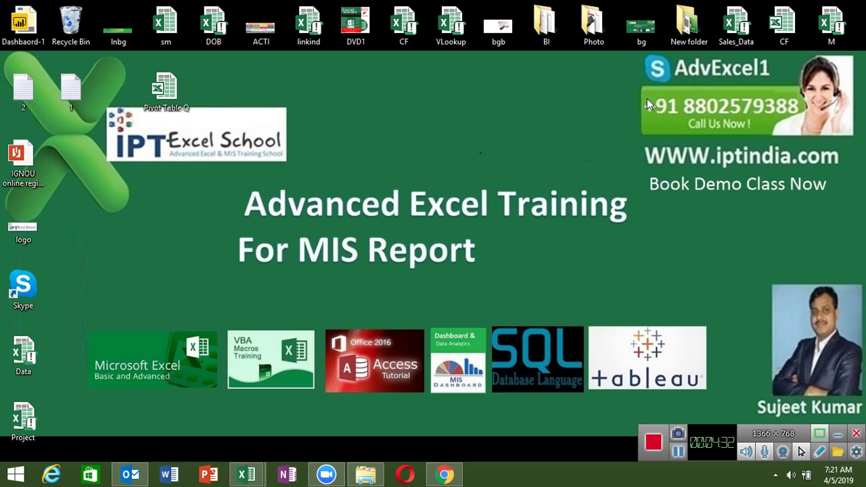
pyautogui.moveTo(636, 144)
pyautogui.mouseDown()
pyautogui.moveTo(851, 177)
pyautogui.moveTo(852, 213)
pyautogui.mouseUp()
# Load iptindia.com in a new Chrome tab and open the Book Demo Class page
pyautogui.click(444, 475)
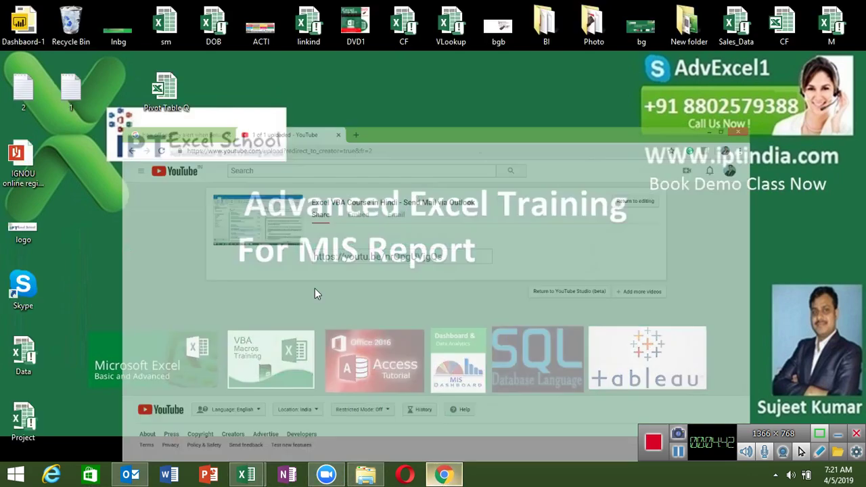
pyautogui.click(322, 13)
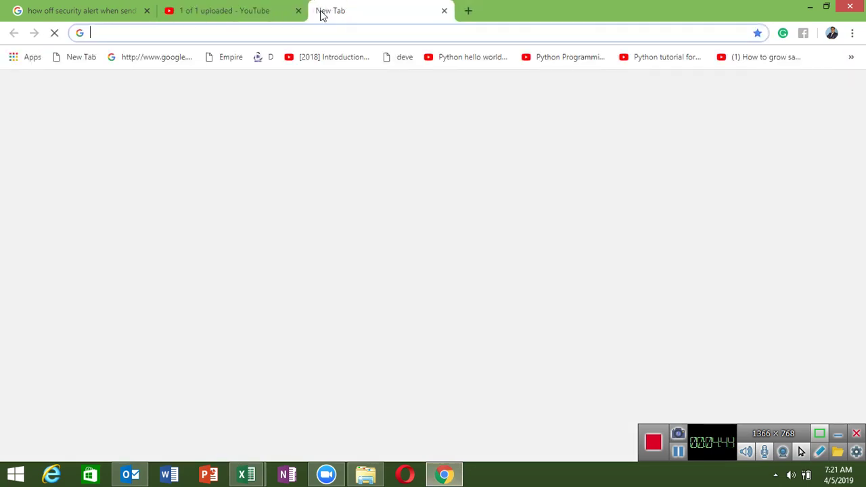
pyautogui.write('ip')
pyautogui.press('Return')
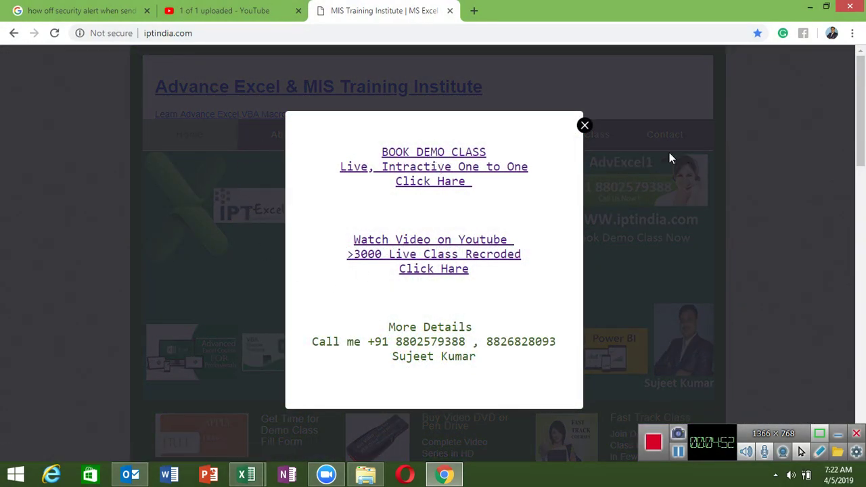
pyautogui.click(481, 173)
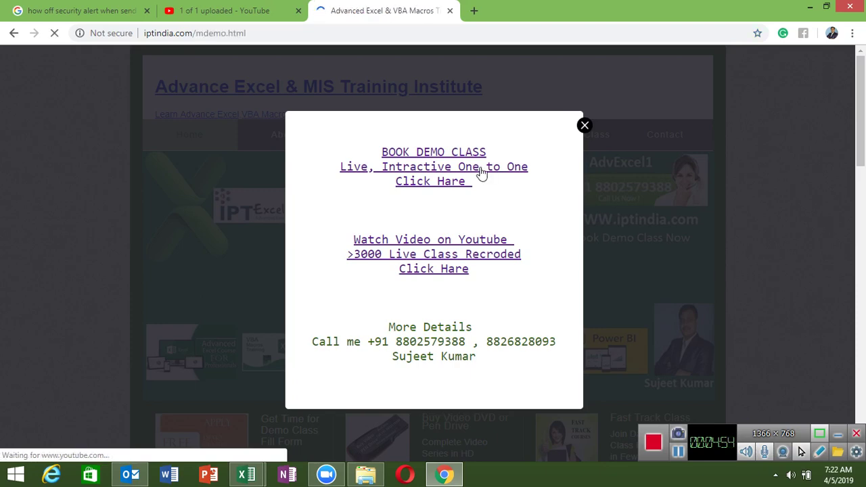
# Scroll through the Demo Class Request Form, then minimise Chrome to the desktop
pyautogui.scroll(-2, 467, 202)
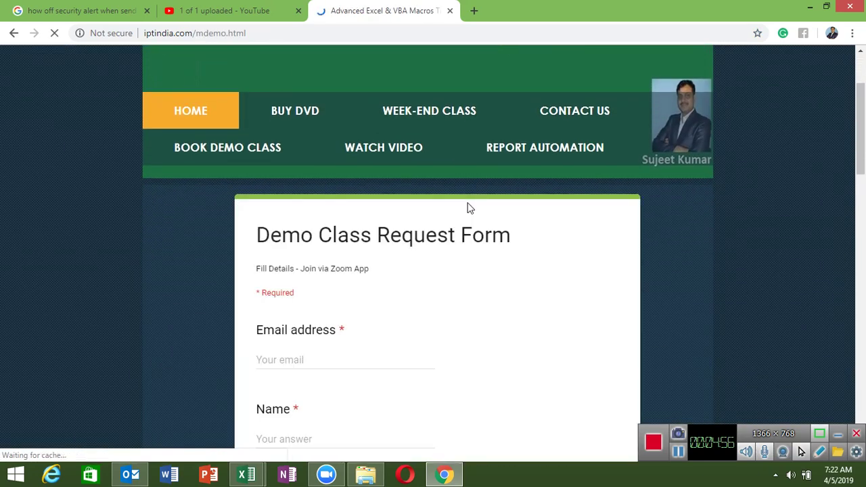
pyautogui.scroll(-3, 467, 209)
pyautogui.scroll(-3, 467, 209)
pyautogui.scroll(-2, 467, 203)
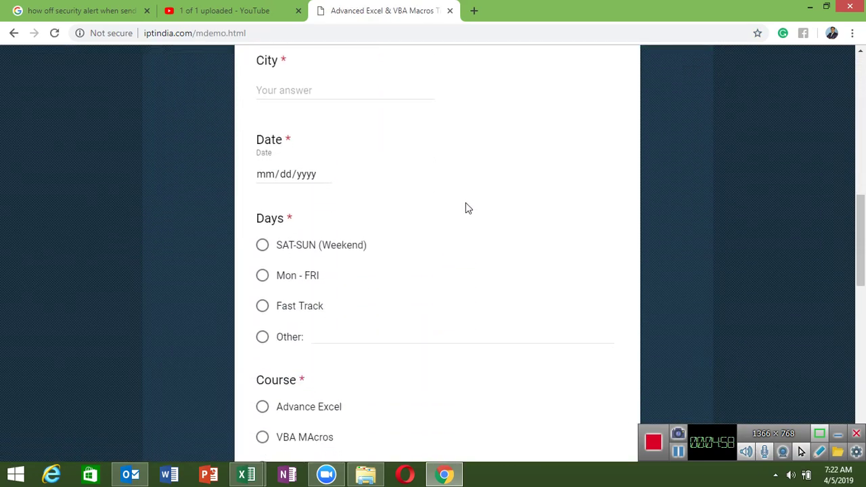
pyautogui.scroll(-3, 465, 203)
pyautogui.scroll(-2, 466, 203)
pyautogui.scroll(-2, 465, 203)
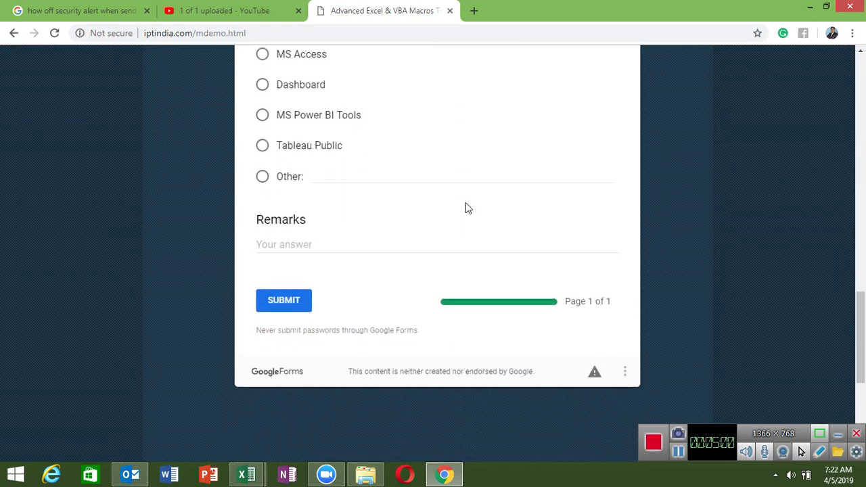
pyautogui.scroll(3, 466, 203)
pyautogui.scroll(2, 465, 202)
pyautogui.scroll(2, 465, 202)
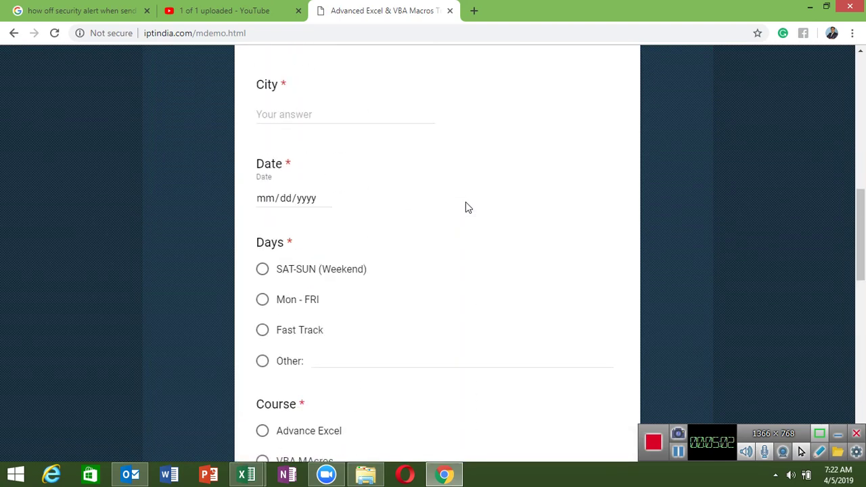
pyautogui.scroll(2, 466, 203)
pyautogui.scroll(3, 465, 202)
pyautogui.scroll(3, 466, 202)
pyautogui.scroll(2, 465, 203)
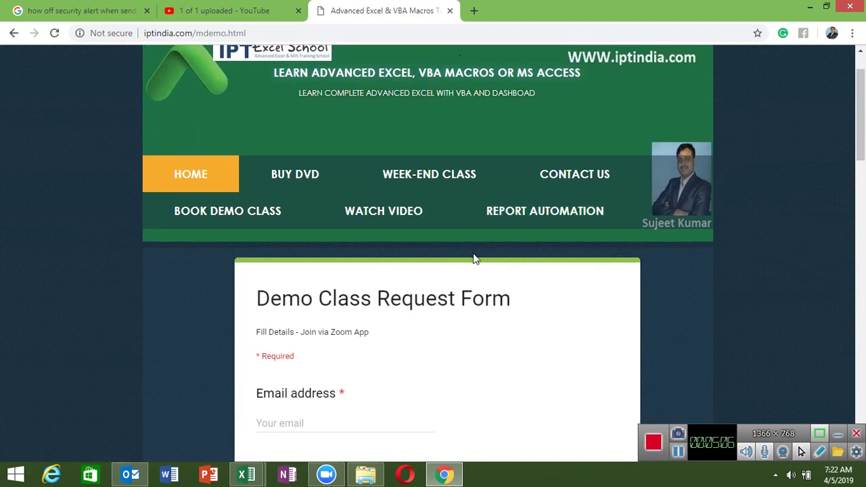
pyautogui.scroll(2, 474, 259)
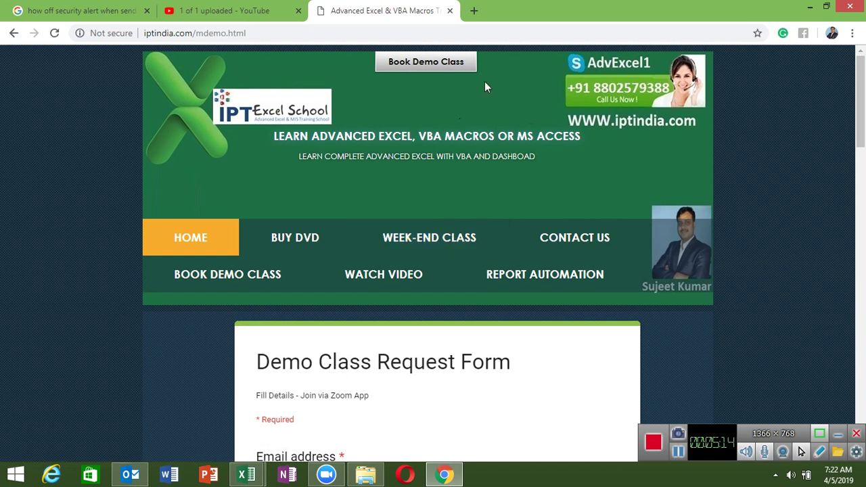
pyautogui.press('super+d')
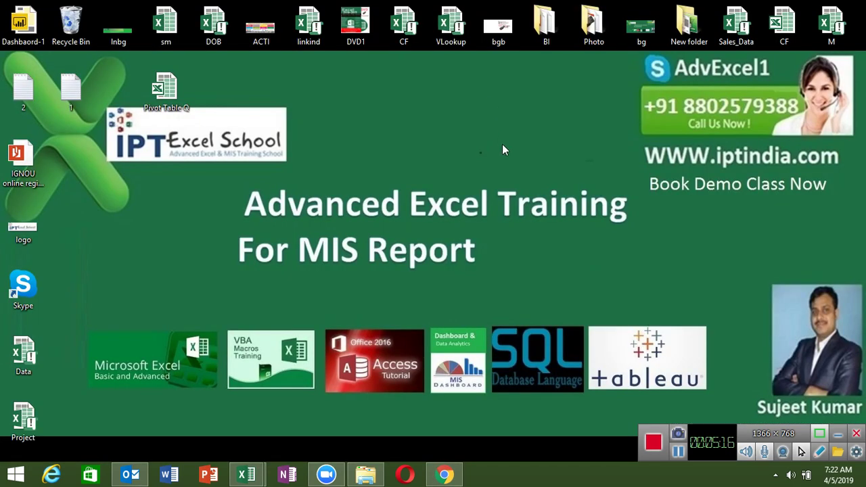
pyautogui.rightClick(502, 144)
pyautogui.click(546, 181)
pyautogui.doubleClick(593, 42)
pyautogui.doubleClick(284, 127)
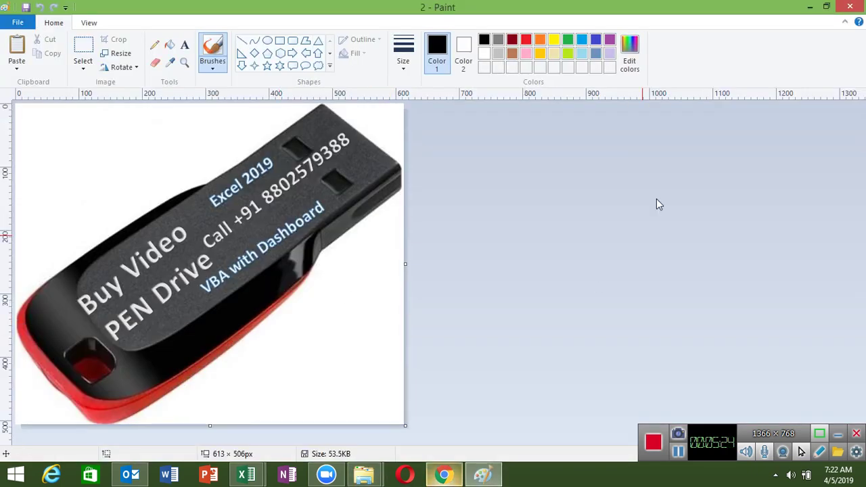
pyautogui.click(850, 7)
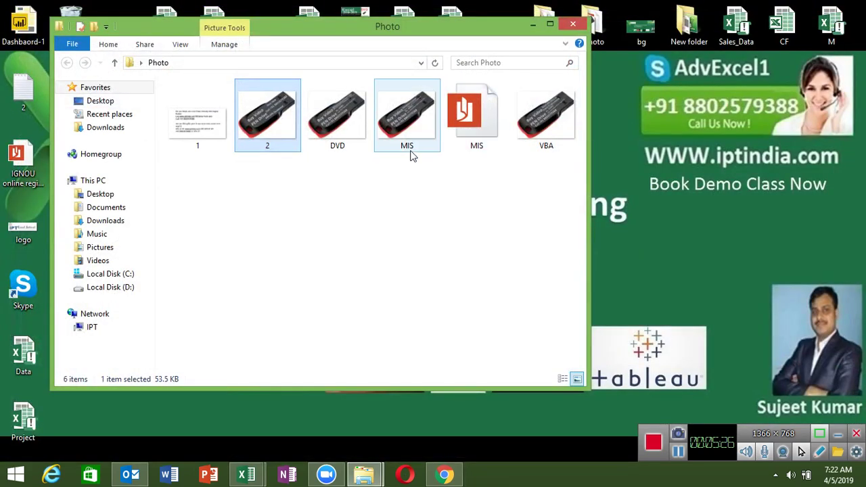
pyautogui.doubleClick(349, 147)
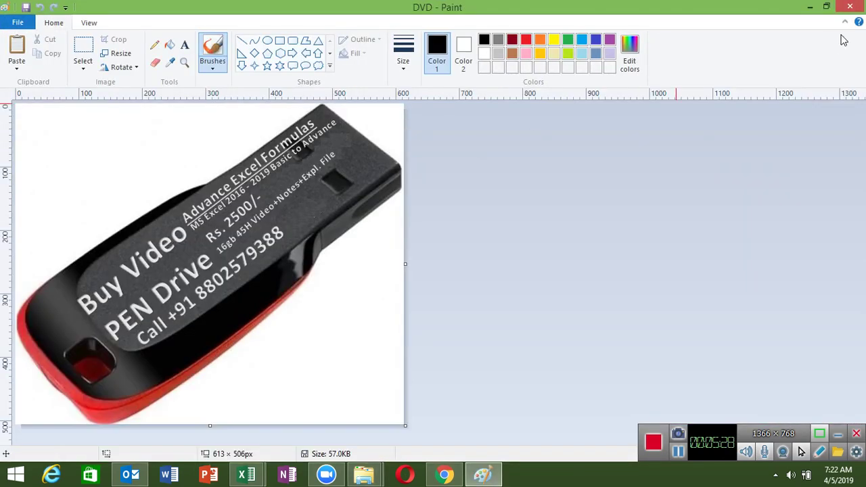
pyautogui.click(850, 7)
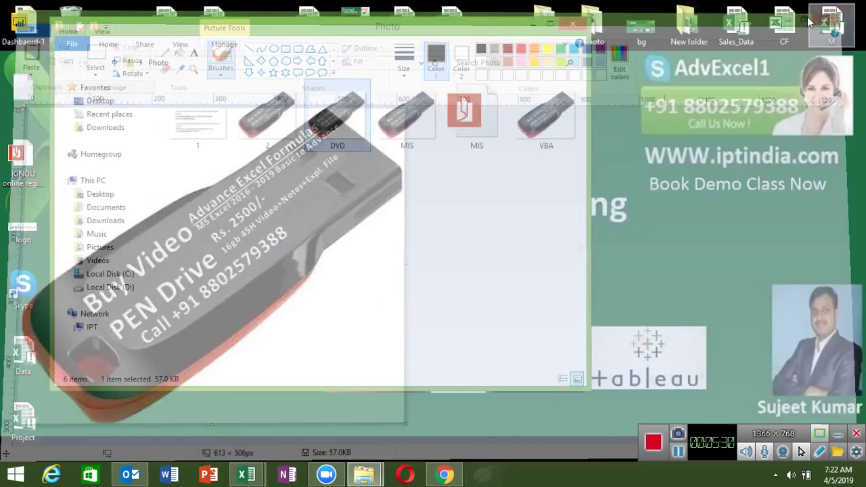
pyautogui.click(411, 132)
pyautogui.doubleClick(412, 132)
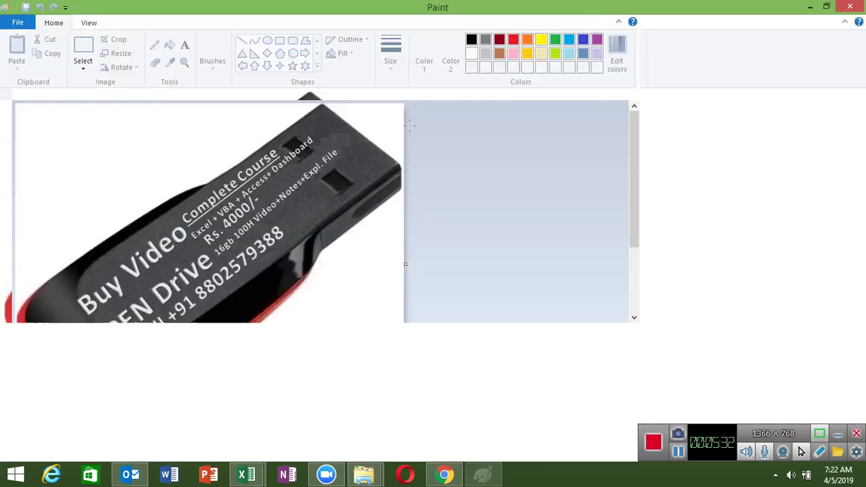
pyautogui.click(857, 11)
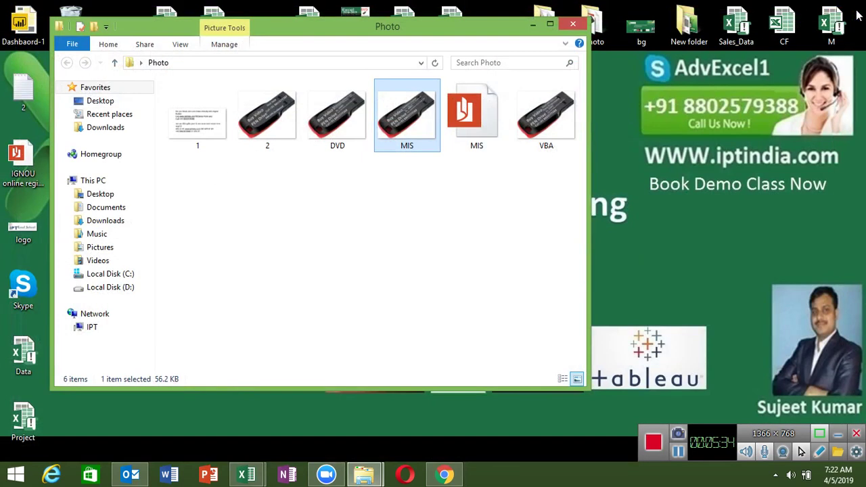
pyautogui.click(571, 26)
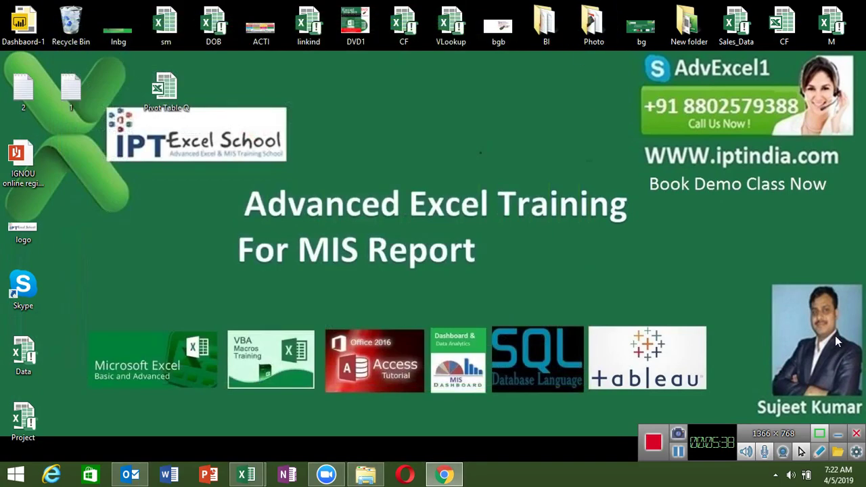